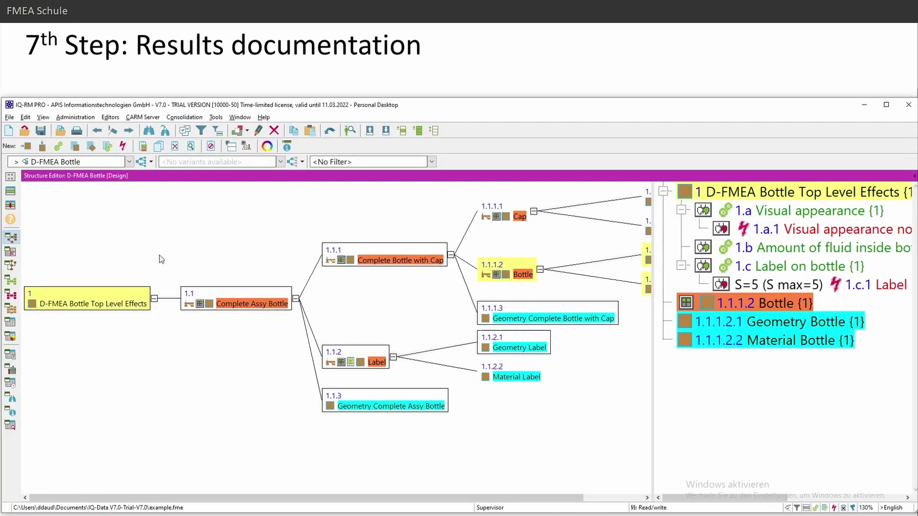
Show the Tools menu's Forms/Reports submenu with its report forms
click(218, 118)
mouse_move(262, 253)
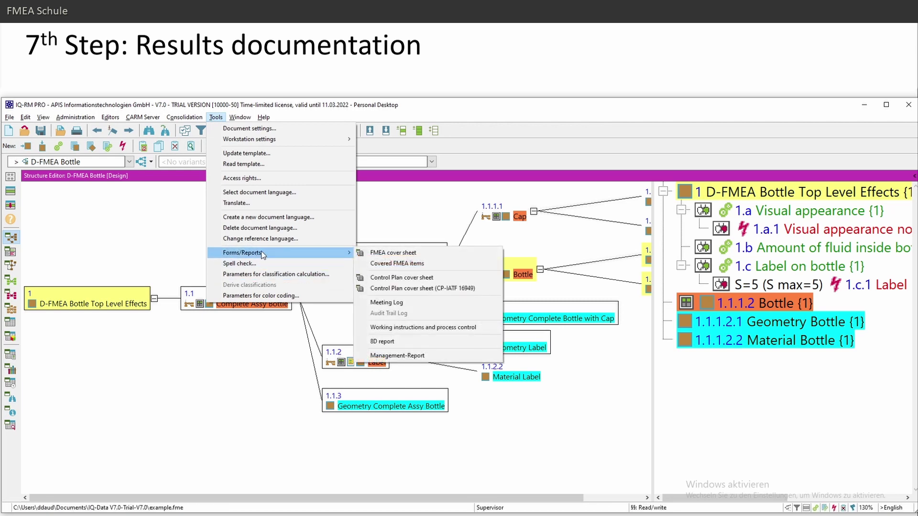
Launch the Management Report editor and select its Components and report lists
click(427, 356)
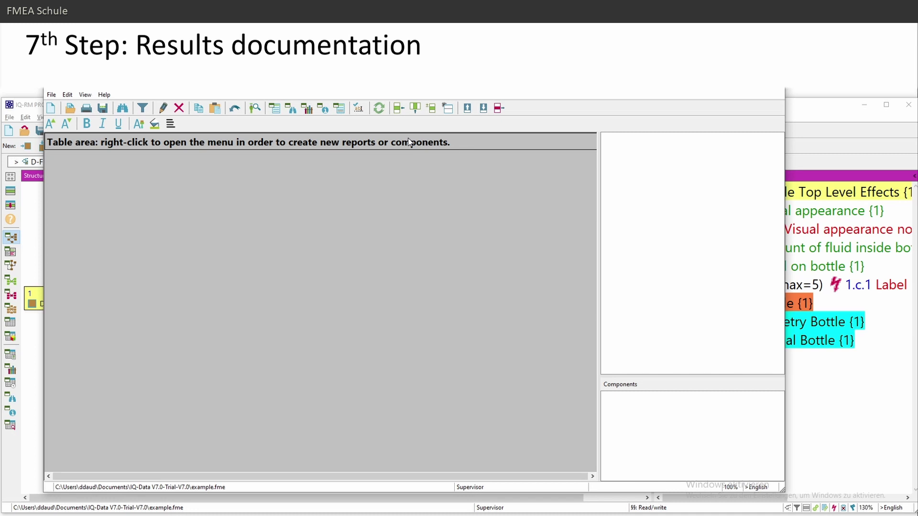
click(637, 403)
click(666, 250)
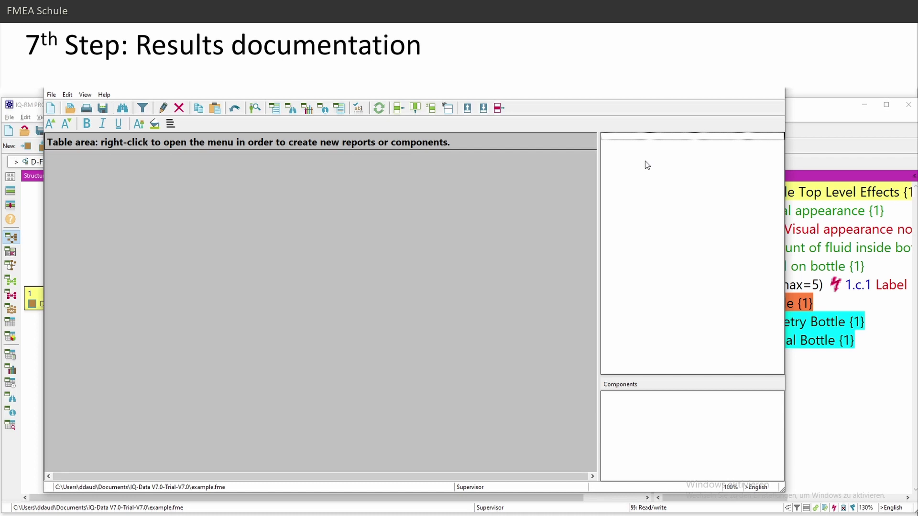
Create a new management report, keeping its default date-stamped name
right_click(649, 175)
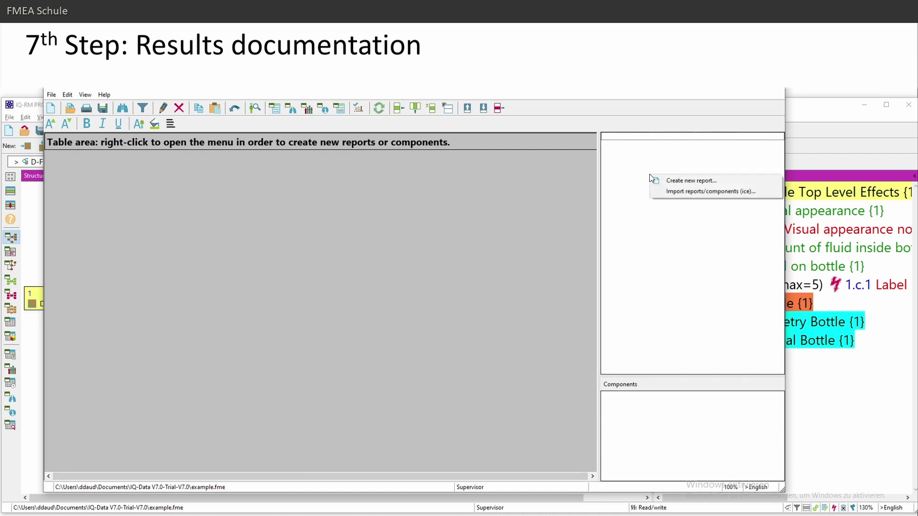
click(704, 184)
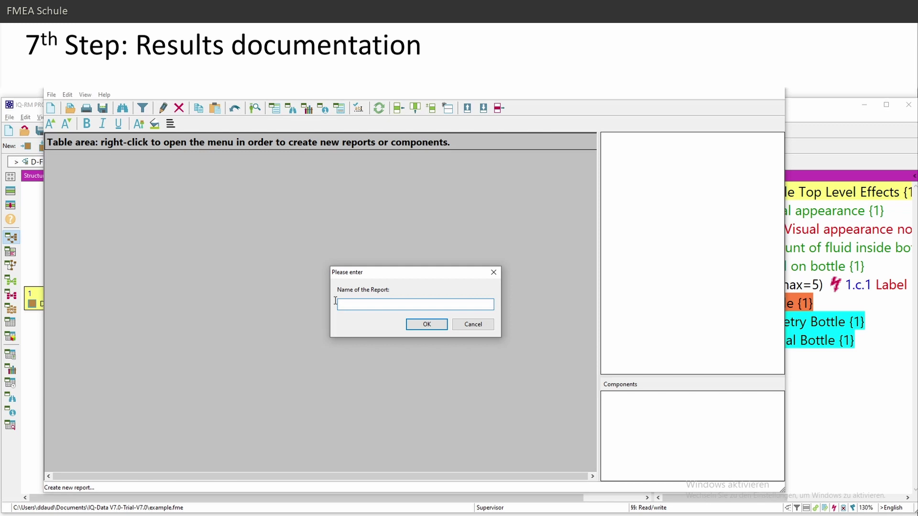
click(426, 324)
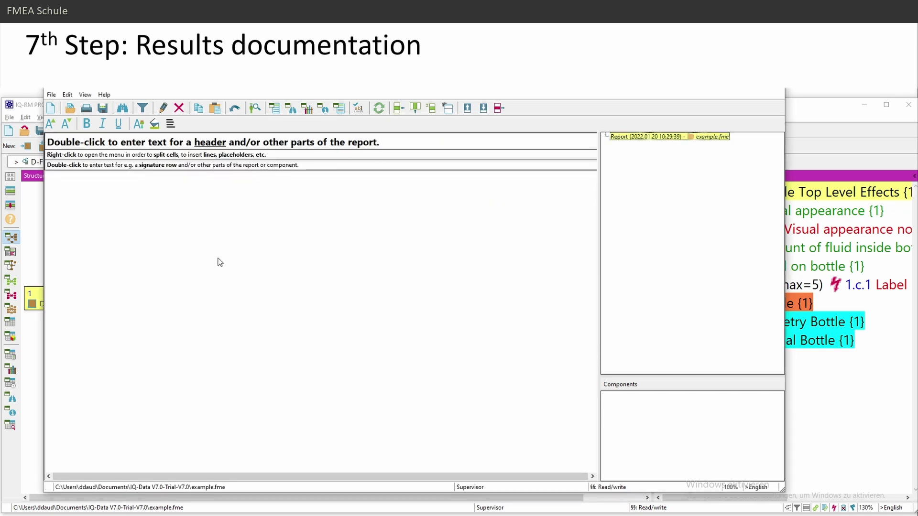
Add a new report component, keeping its default date-stamped name
click(654, 408)
right_click(651, 409)
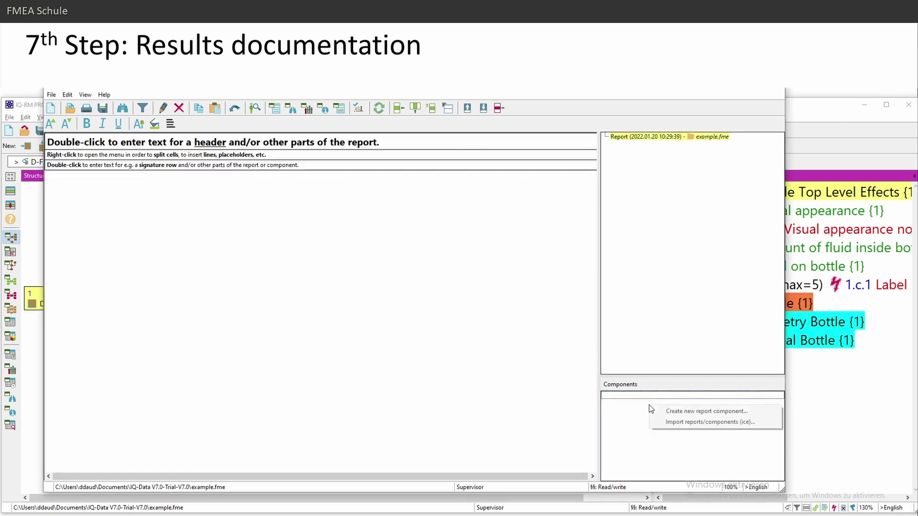
click(719, 410)
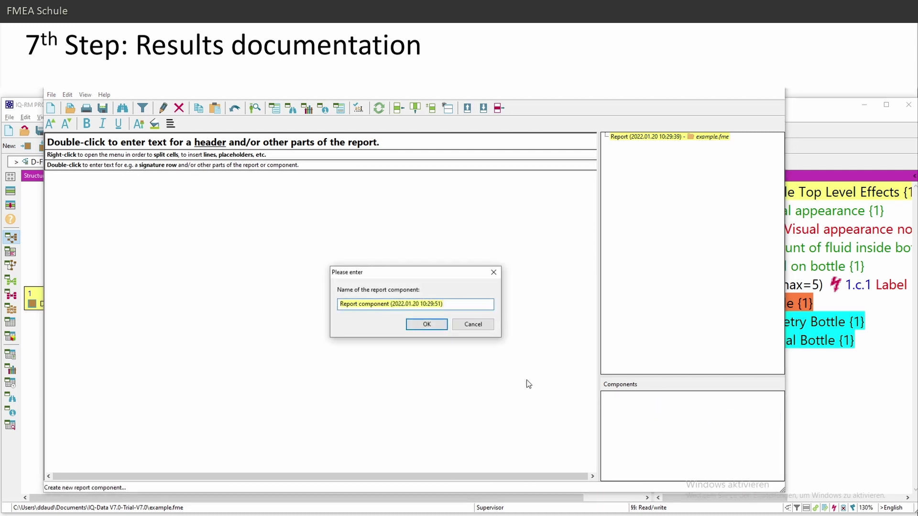
click(427, 324)
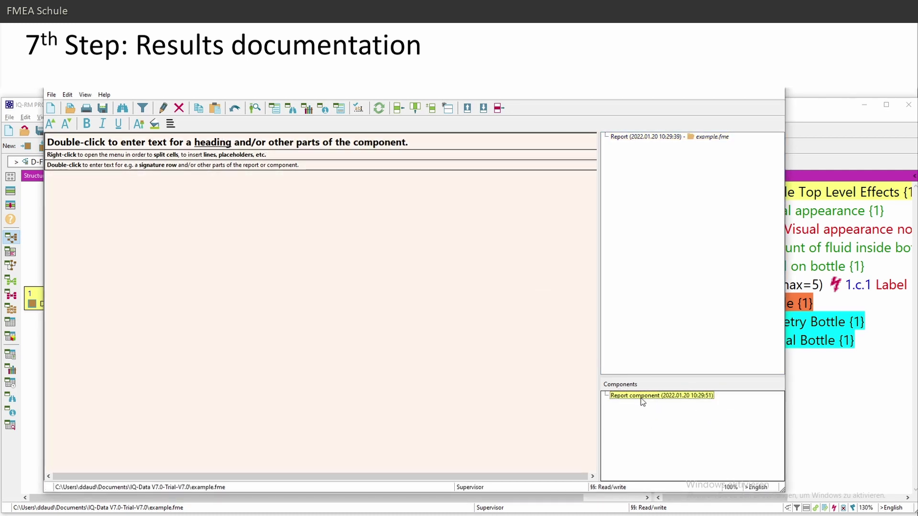
click(249, 190)
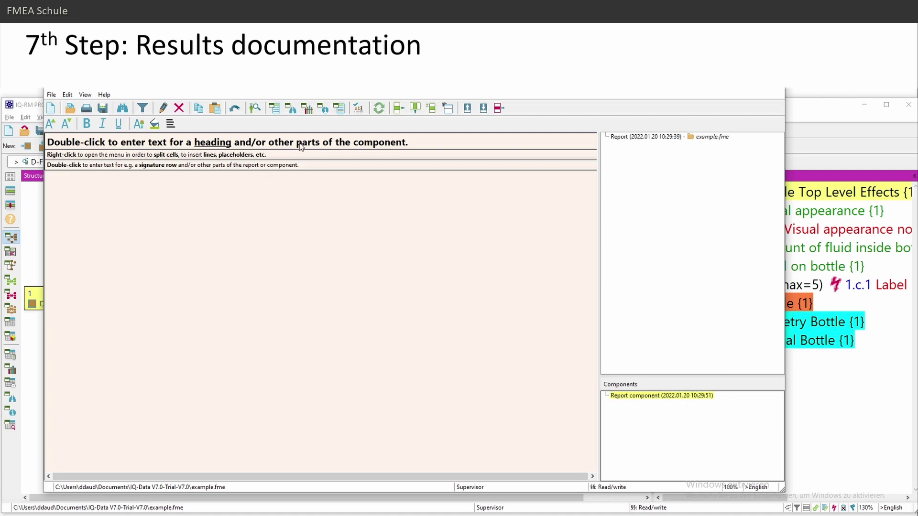
Browse the Quality Rules list under System elements, then cancel without adding any
click(280, 110)
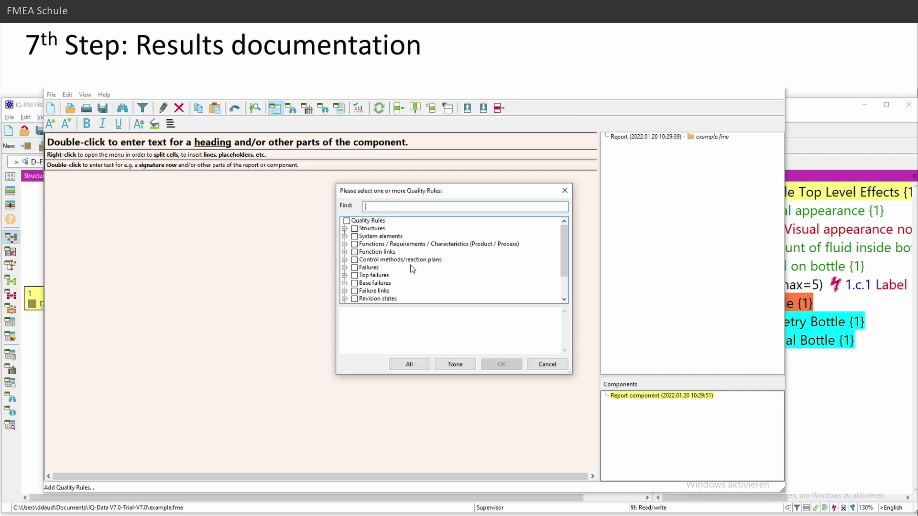
click(345, 229)
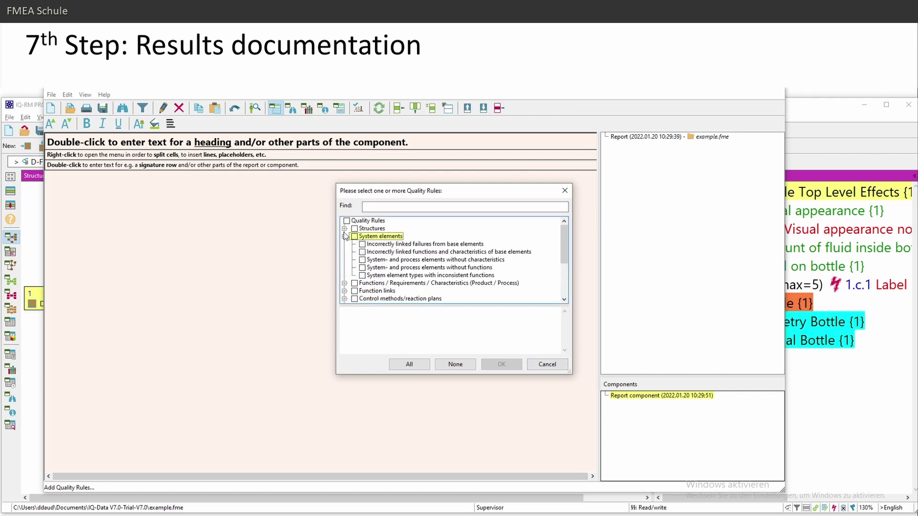
scroll(454, 268, down, 10)
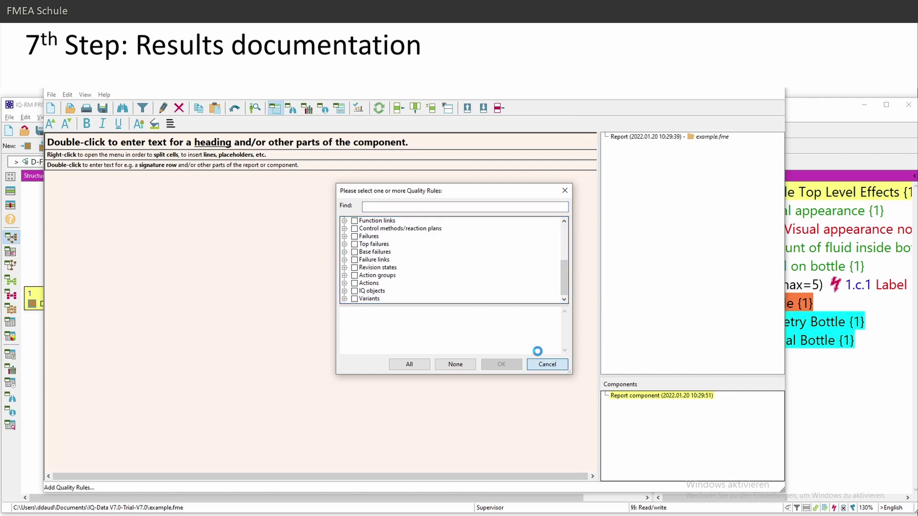
click(545, 364)
Insert a Frequency analysis AP statistic diagram using the Last revision state scheme
click(308, 109)
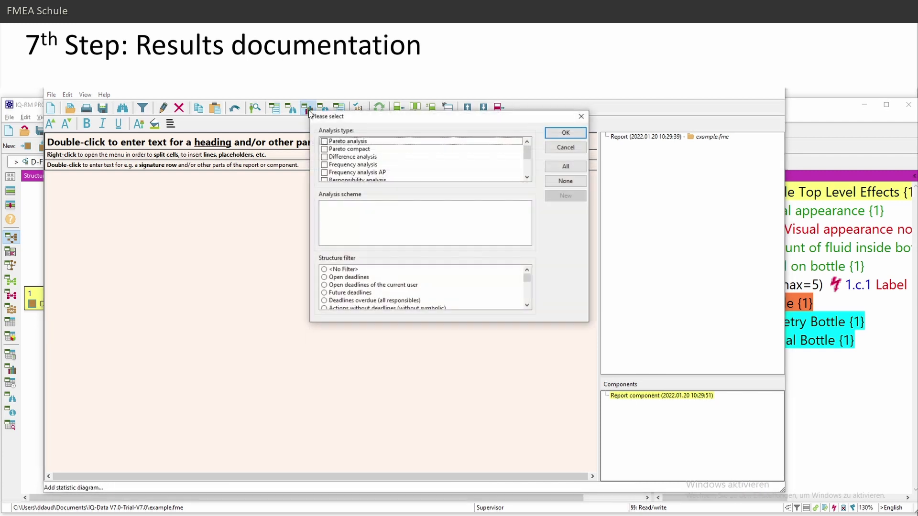
click(370, 172)
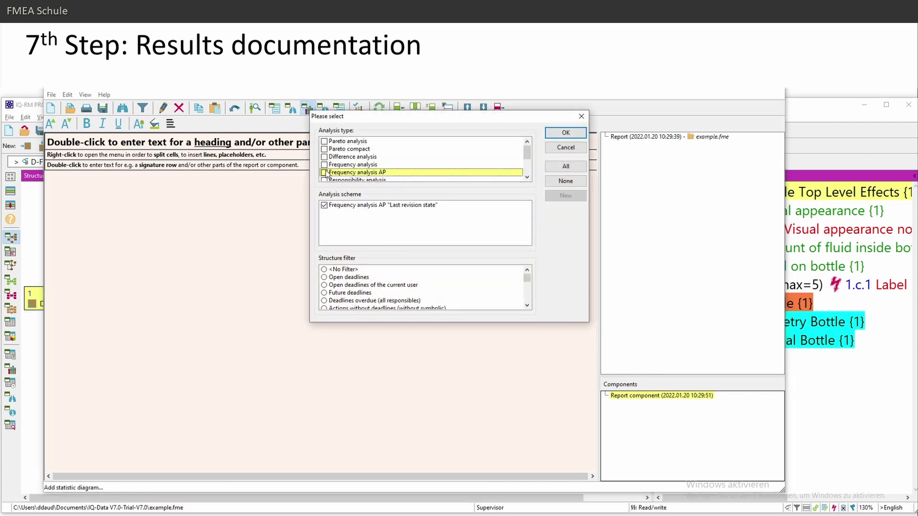
click(324, 174)
click(382, 206)
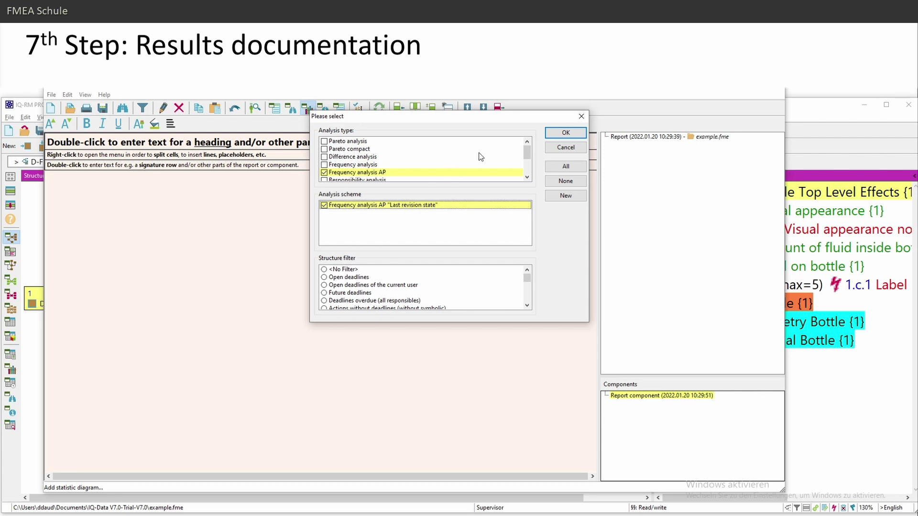
click(557, 134)
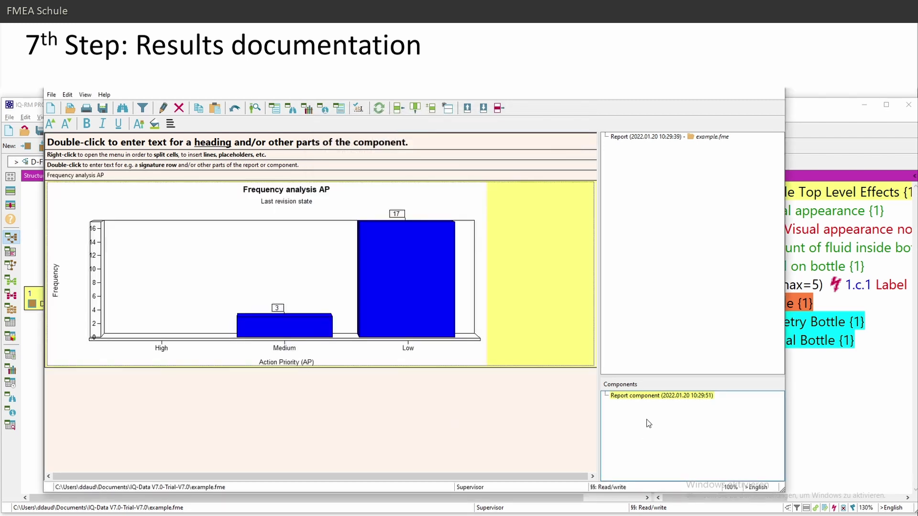
Export the report component with its AP chart to an ice file named MRc
click(662, 401)
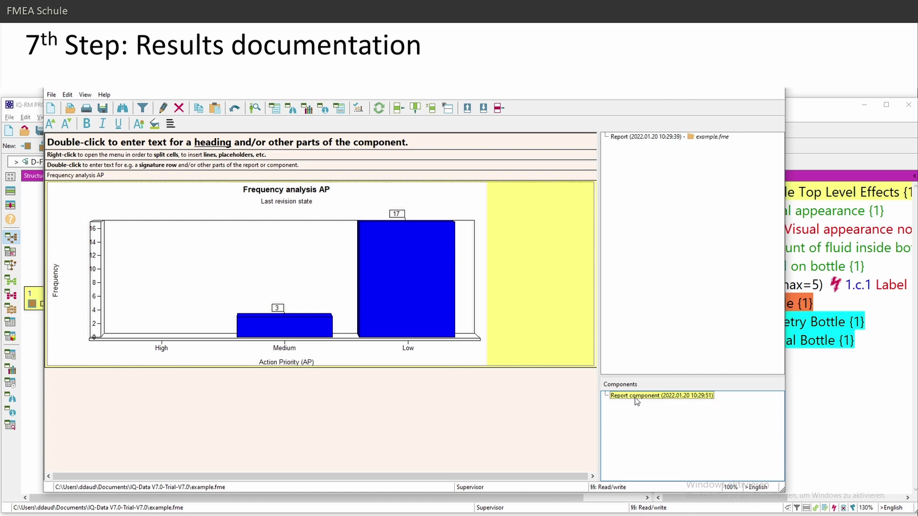
click(202, 165)
scroll(202, 165, down, 1)
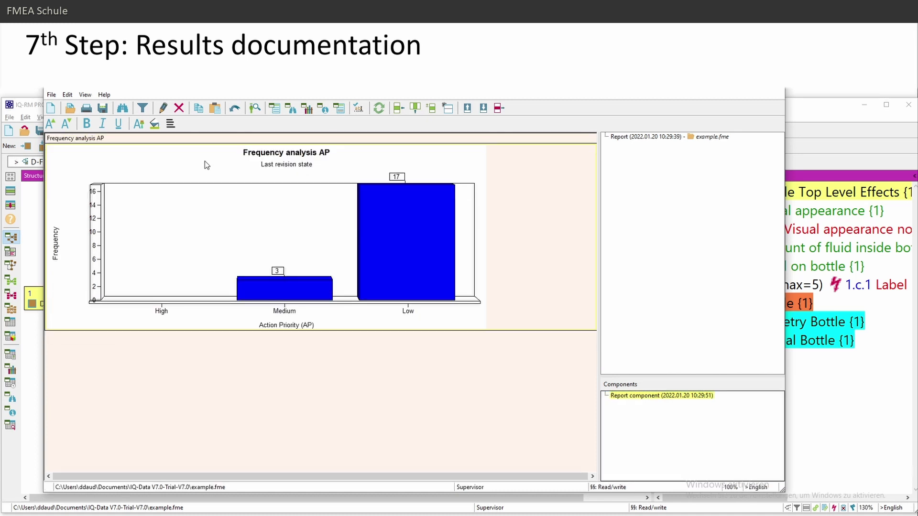
right_click(642, 395)
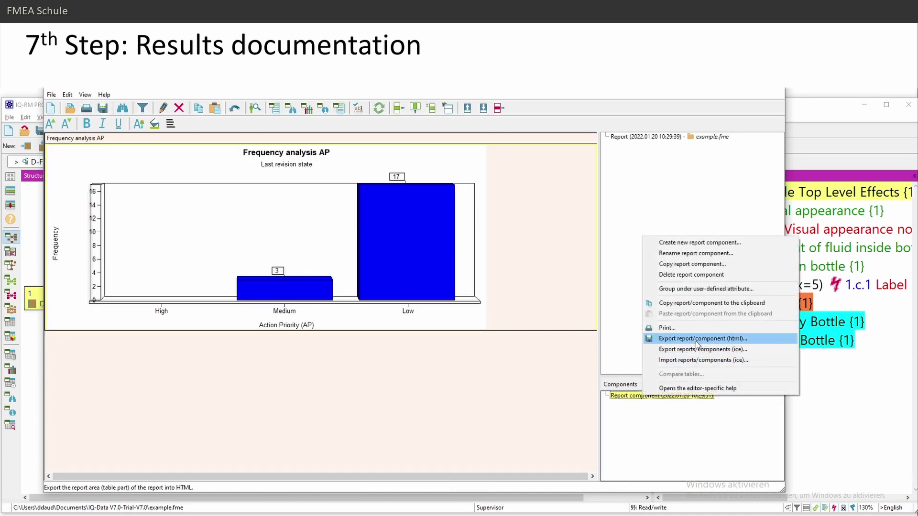
click(739, 351)
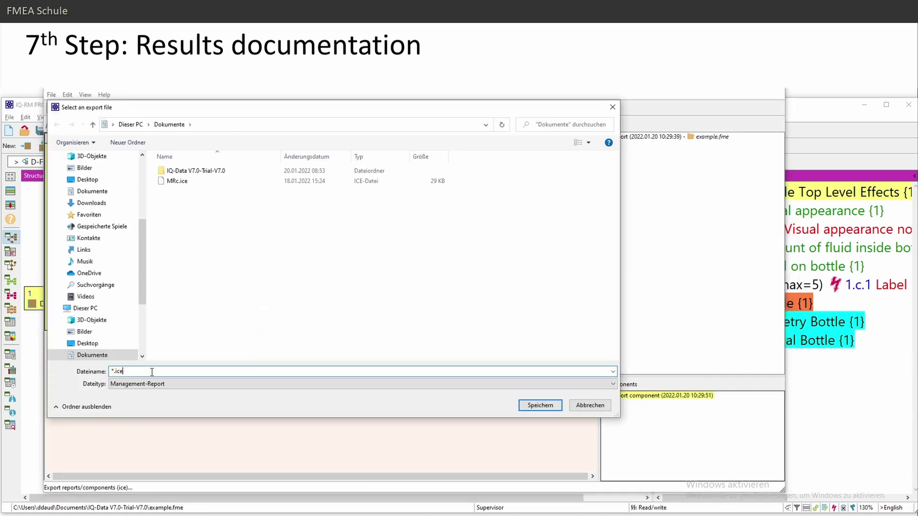
text(MRc)
key(Return)
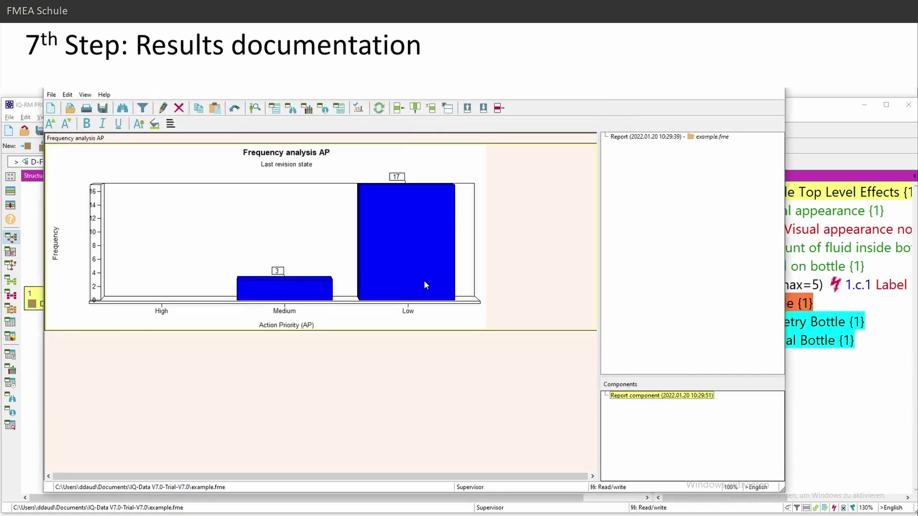
Import MRc.ice as a second report component, agreeing to update all key figures
right_click(677, 398)
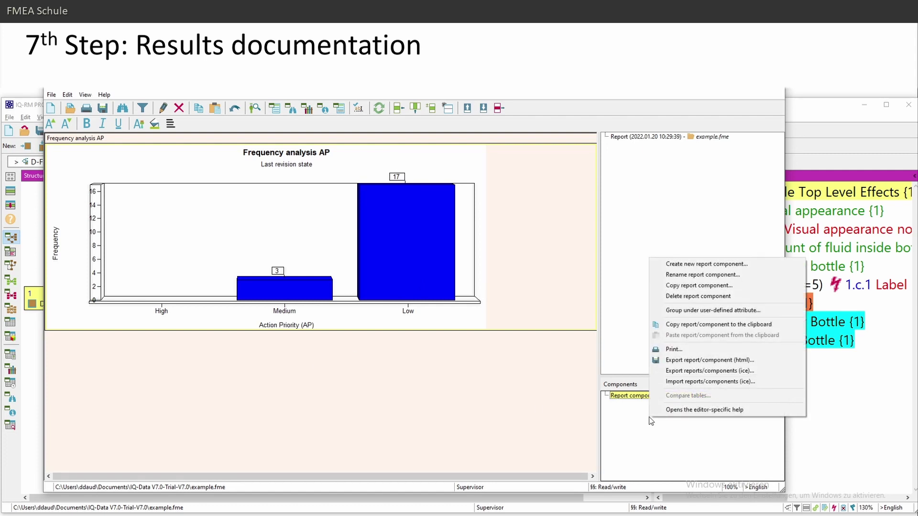
click(697, 381)
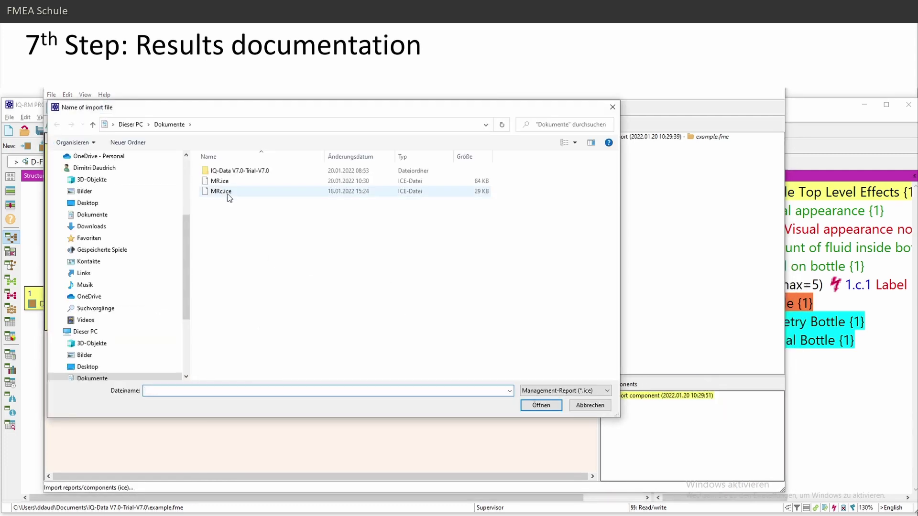
click(220, 185)
click(534, 407)
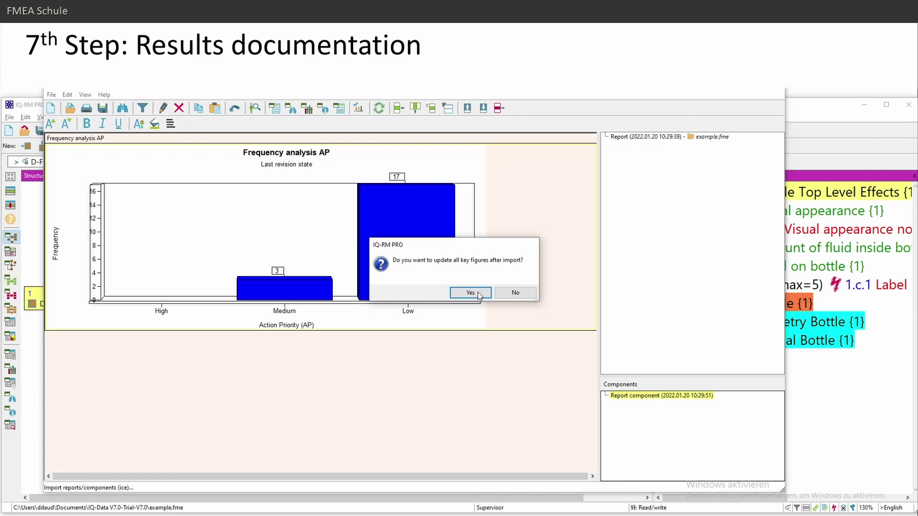
key(Return)
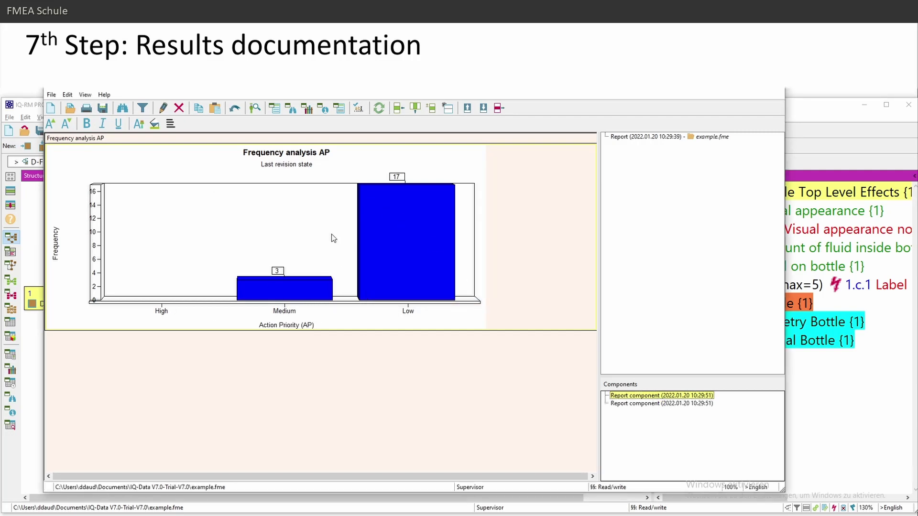
click(681, 139)
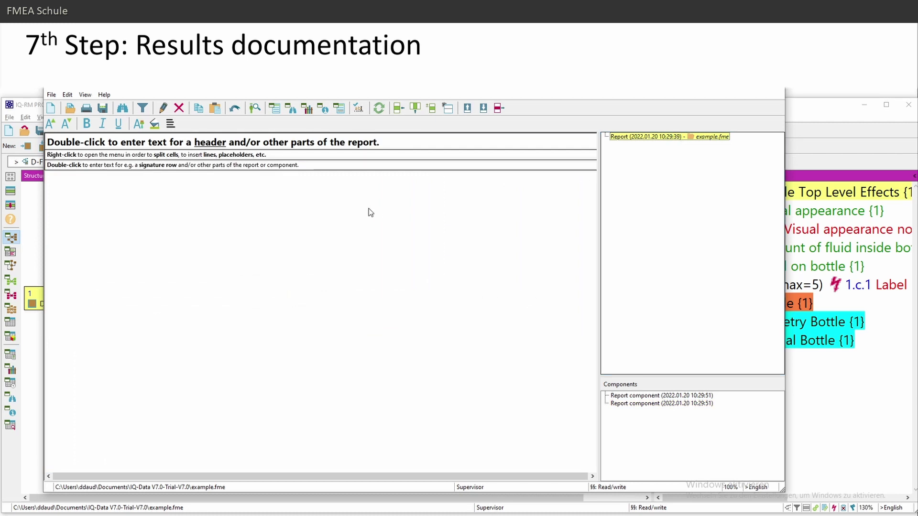
click(660, 404)
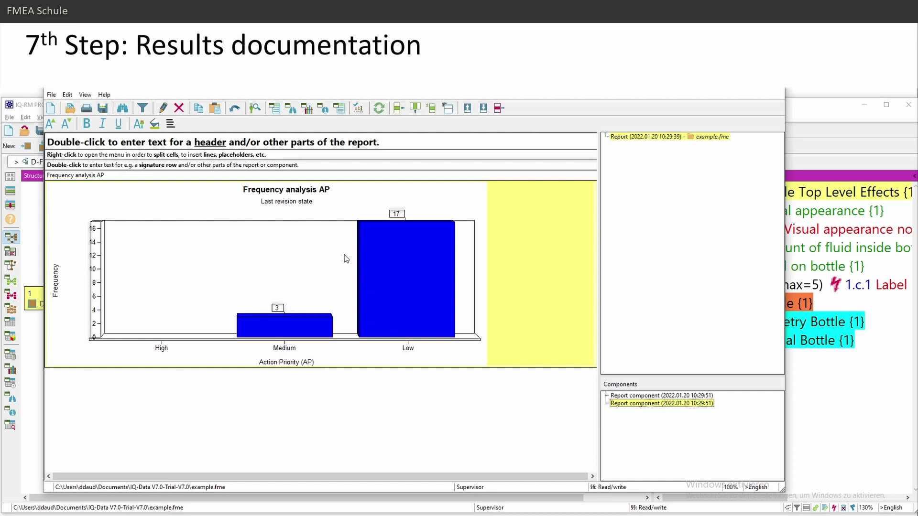
Bring up the report entry's options to reach 'Select data for analyses...'
right_click(671, 137)
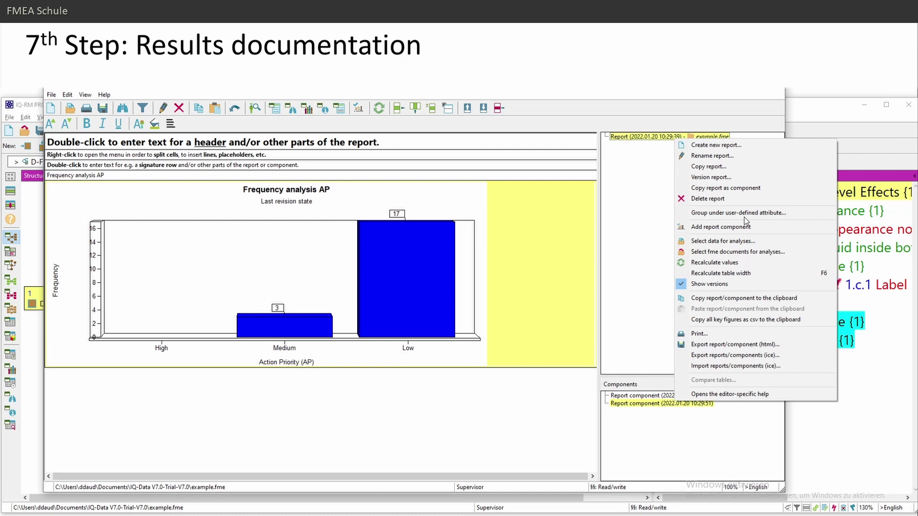
Choose '1 D-FMEA Bottle' as analysis data, updating the chart to Medium 3, Low 16
click(734, 241)
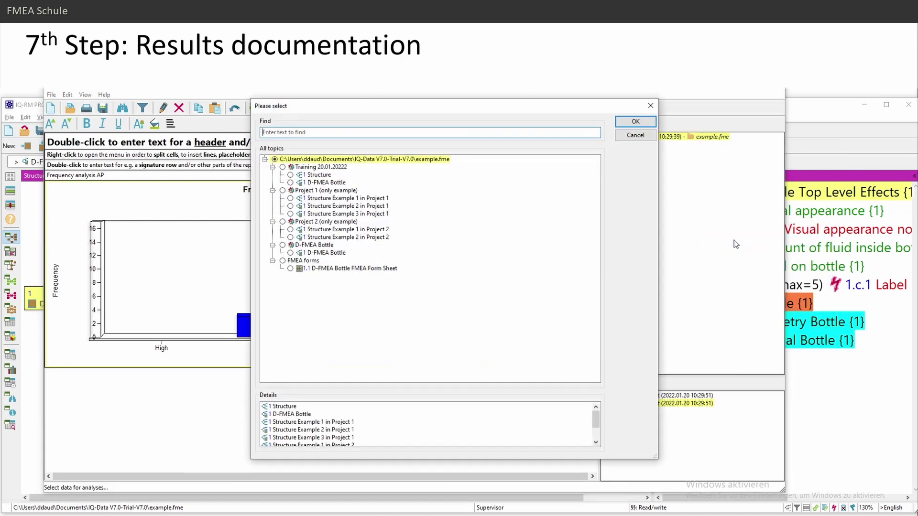
click(353, 160)
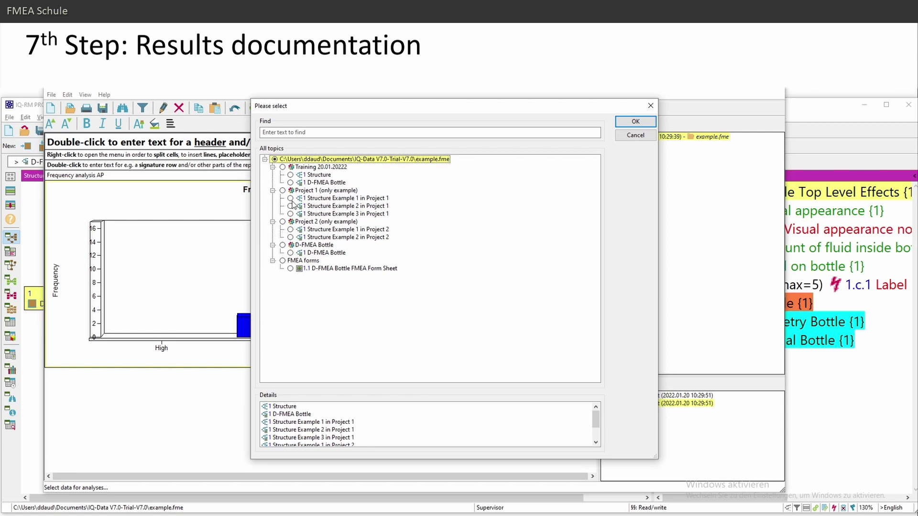
click(318, 184)
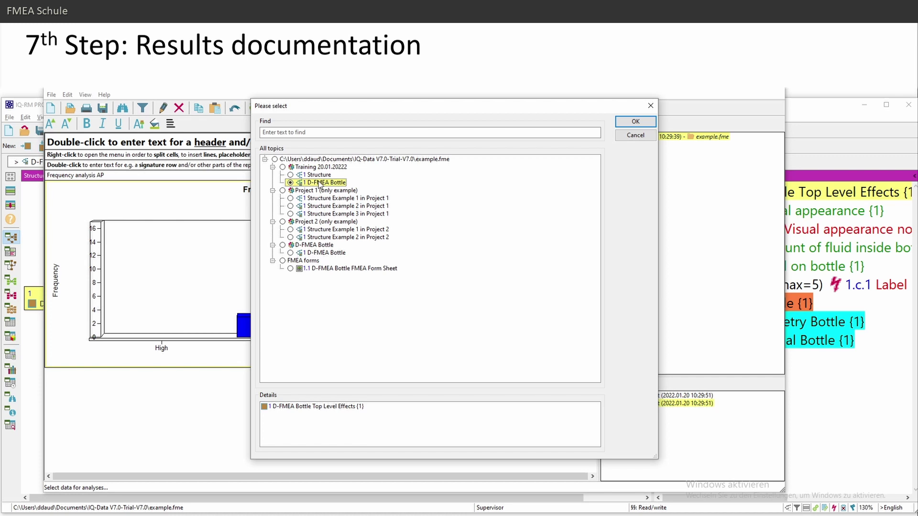
click(320, 269)
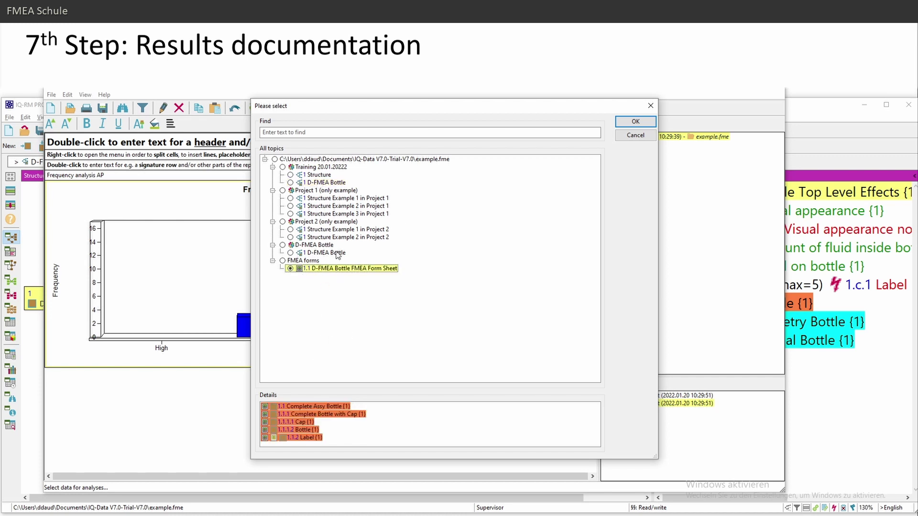
click(337, 254)
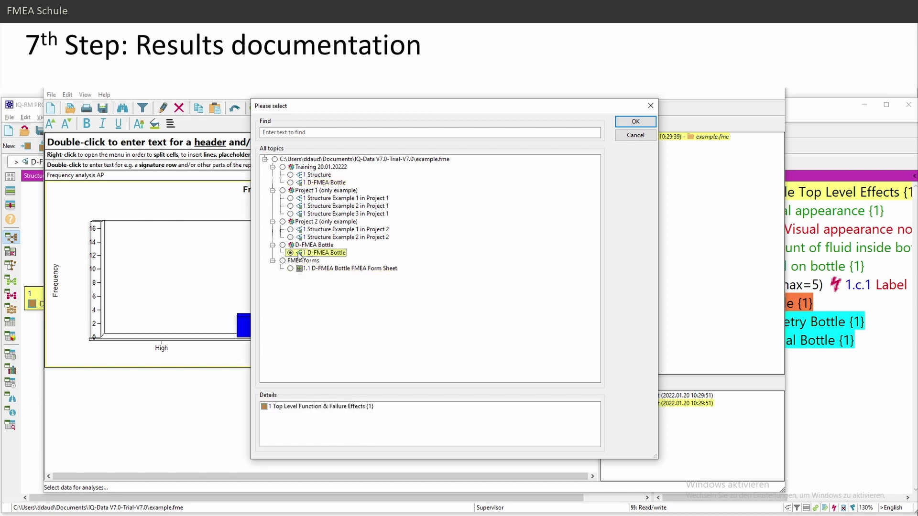
click(636, 123)
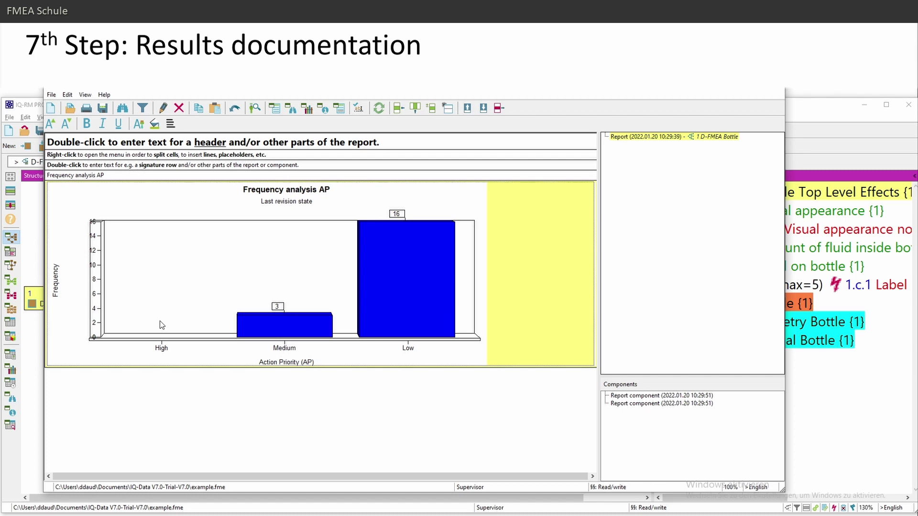
Insert a Date placeholder showing 20.01.2022 beneath the AP chart
click(339, 108)
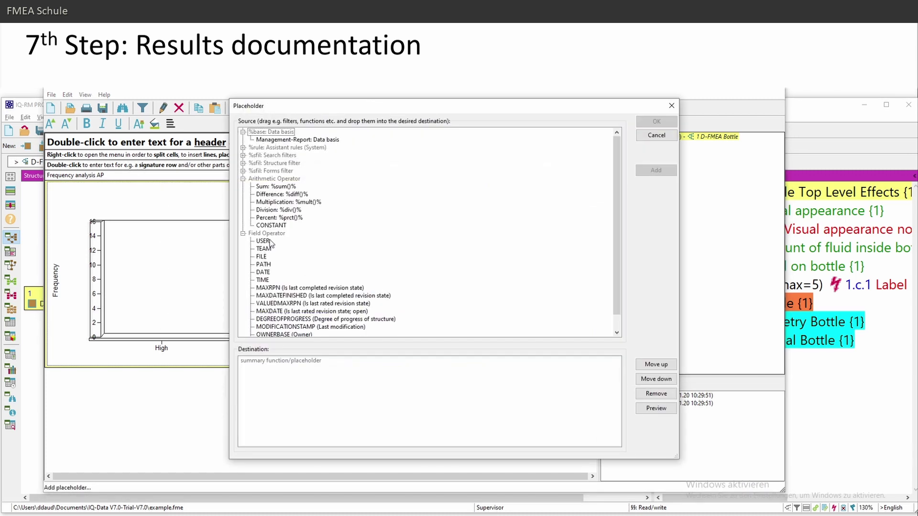
click(262, 257)
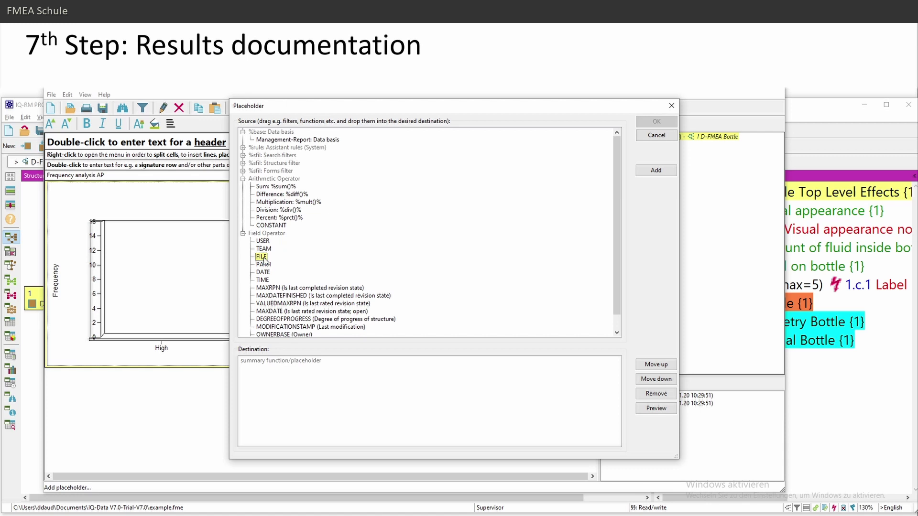
click(656, 170)
click(656, 122)
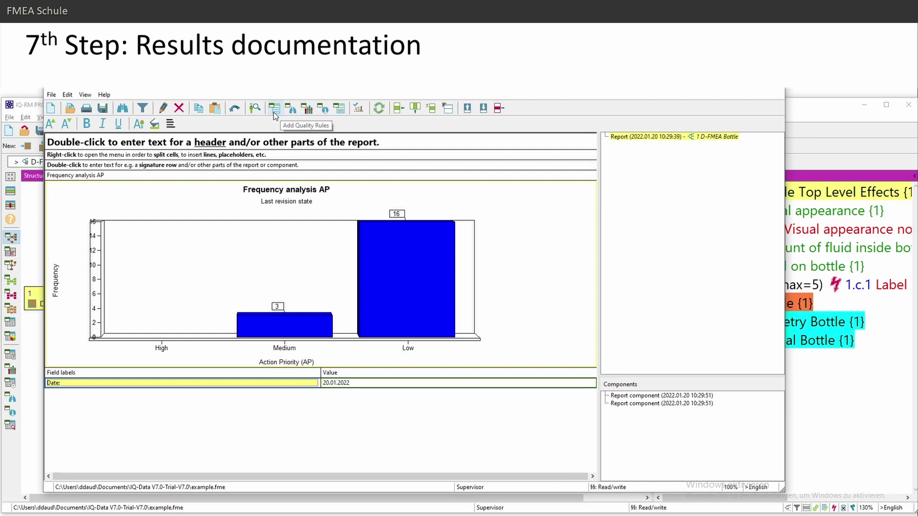
Add the Actions rules: Unfinished Actions, overdue deadlines, and no responsible/deadline
click(275, 109)
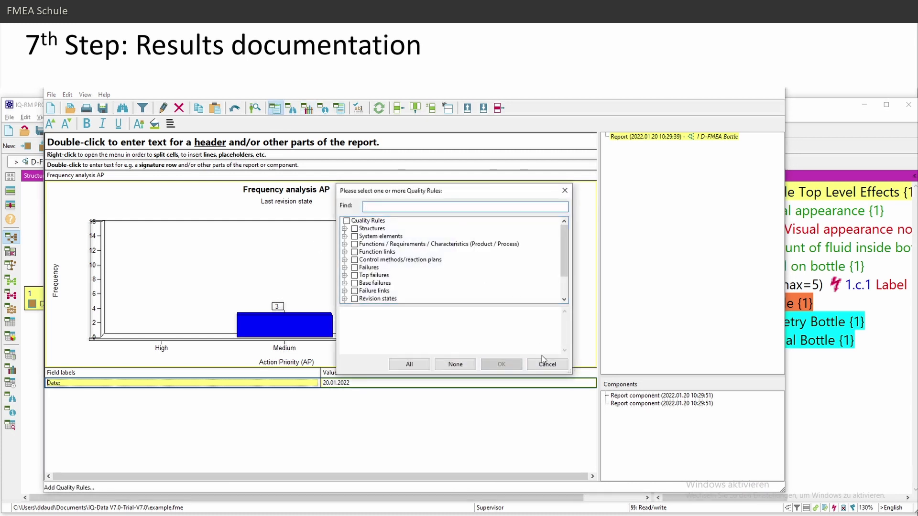
drag(572, 372, 631, 461)
click(344, 314)
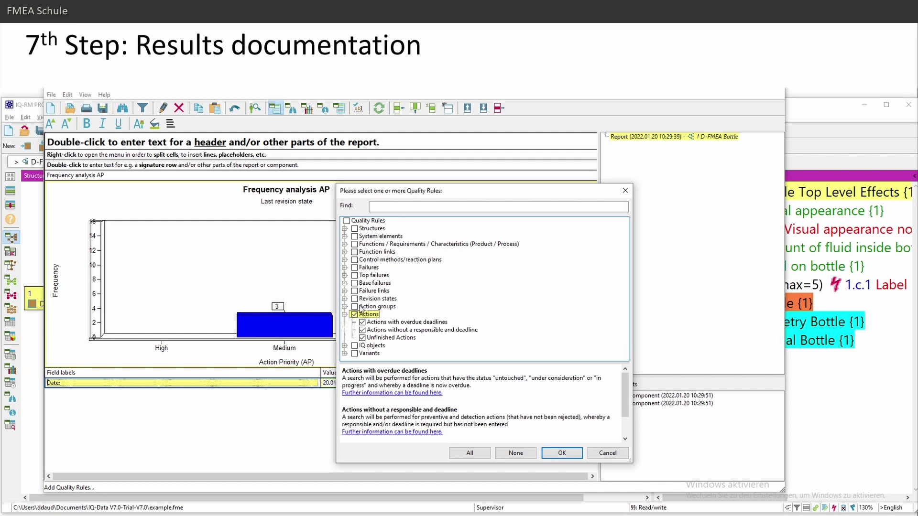
click(363, 338)
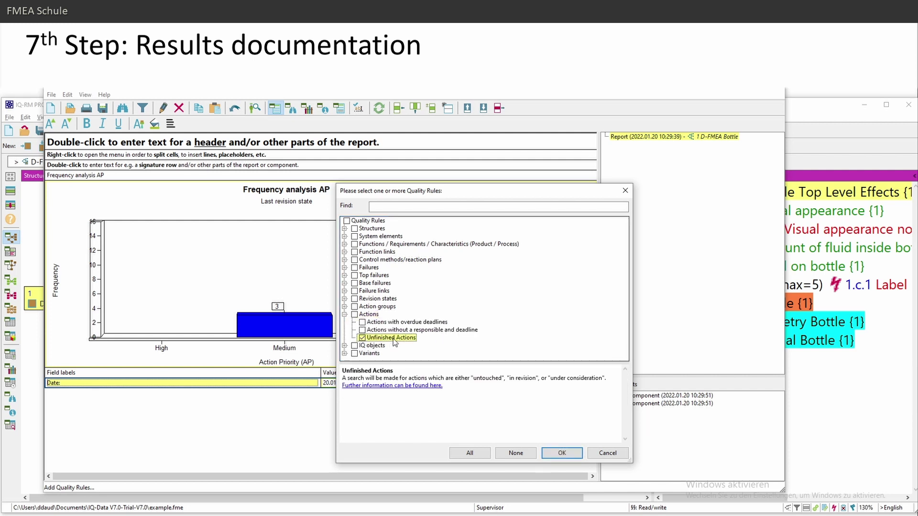
click(406, 322)
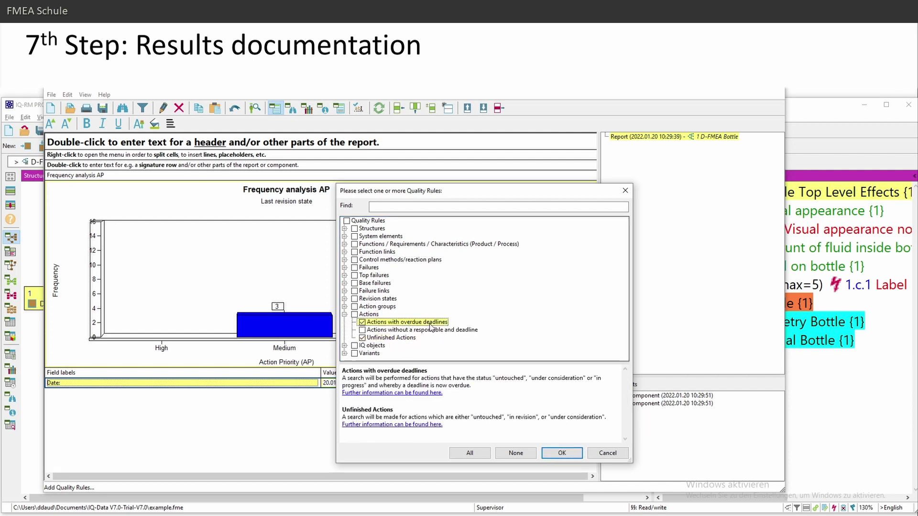
click(394, 330)
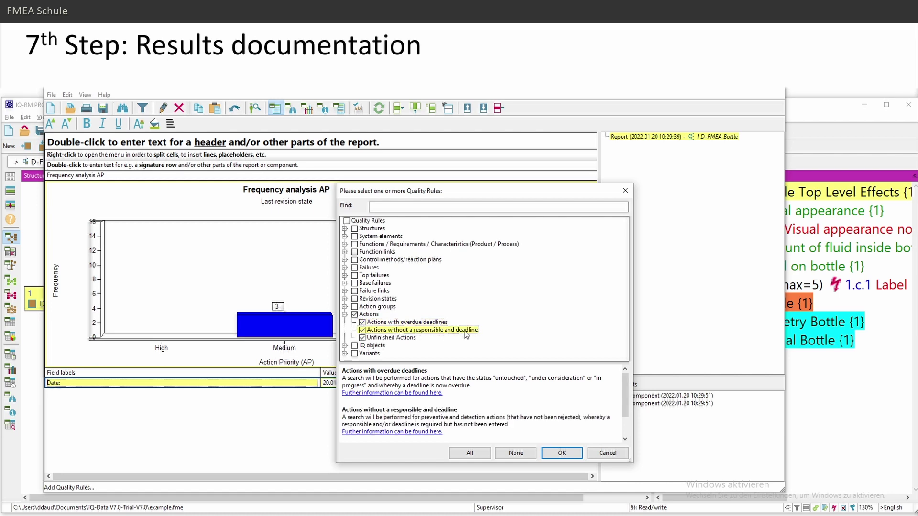
click(560, 454)
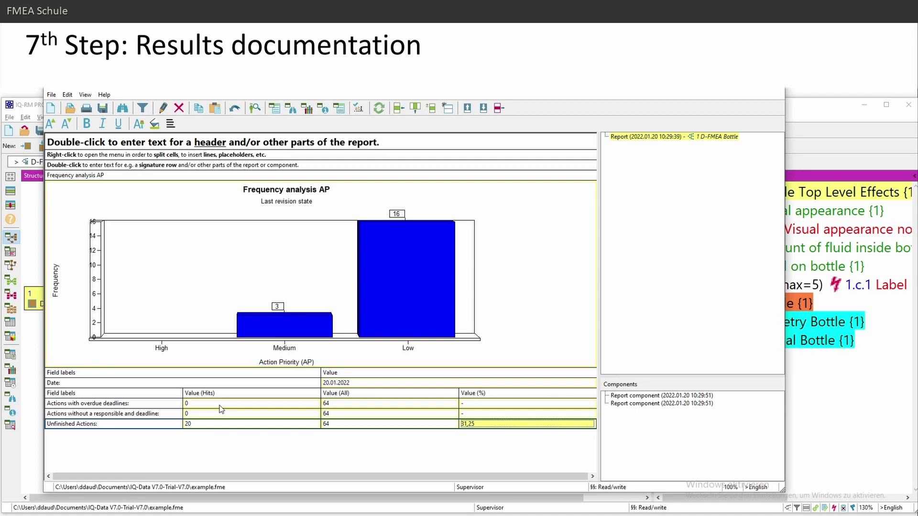
Select the Unfinished Actions hit count of 20 in the action rules table and bring up its context menu
click(376, 414)
click(290, 406)
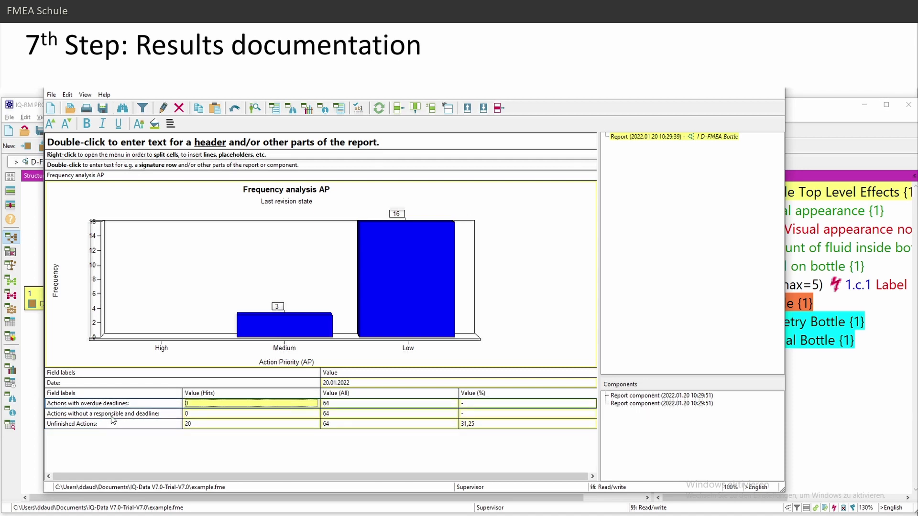
click(59, 424)
click(204, 428)
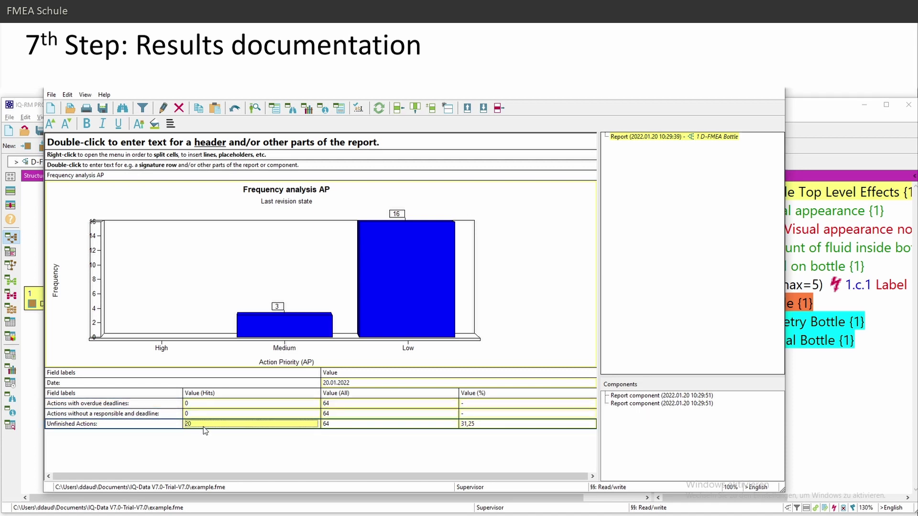
right_click(198, 425)
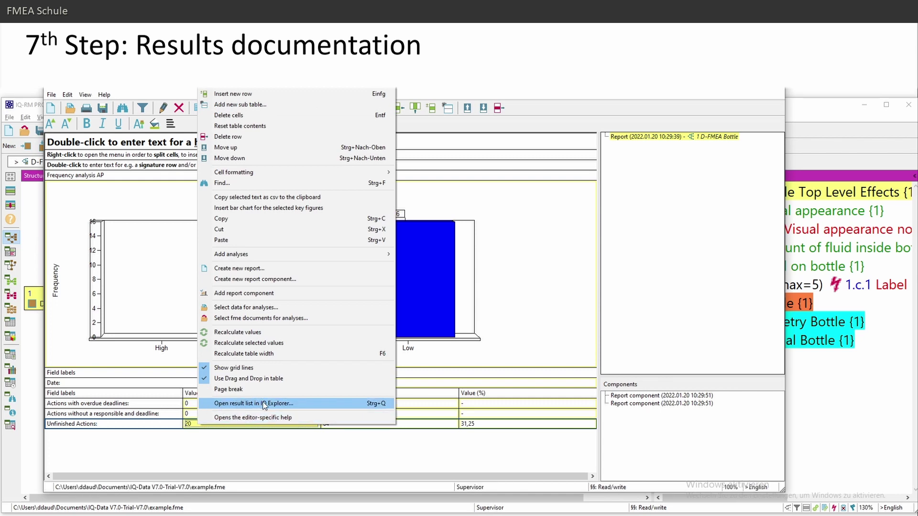
Open the unfinished actions in IQ Explorer and jump to 'Reducing occurrence after positive design validation test' with Ctrl+Shift+Q
click(303, 404)
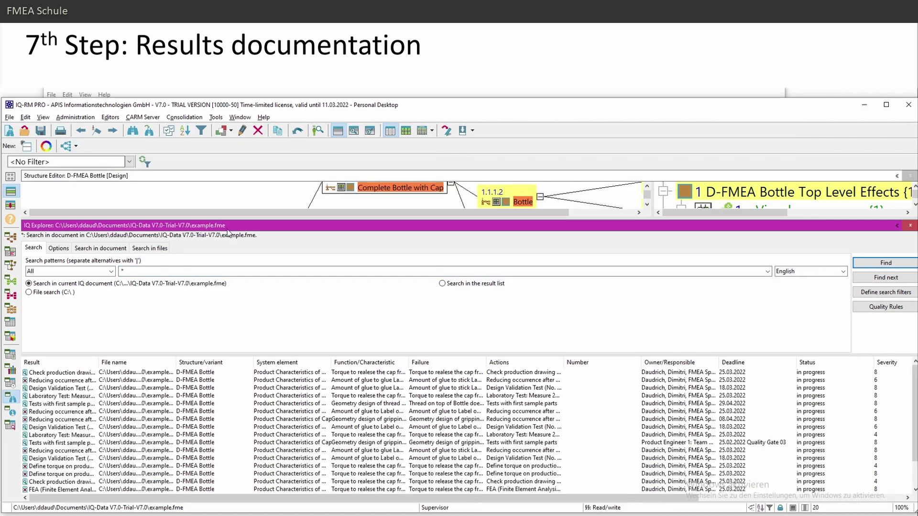
drag(234, 217, 234, 266)
click(61, 408)
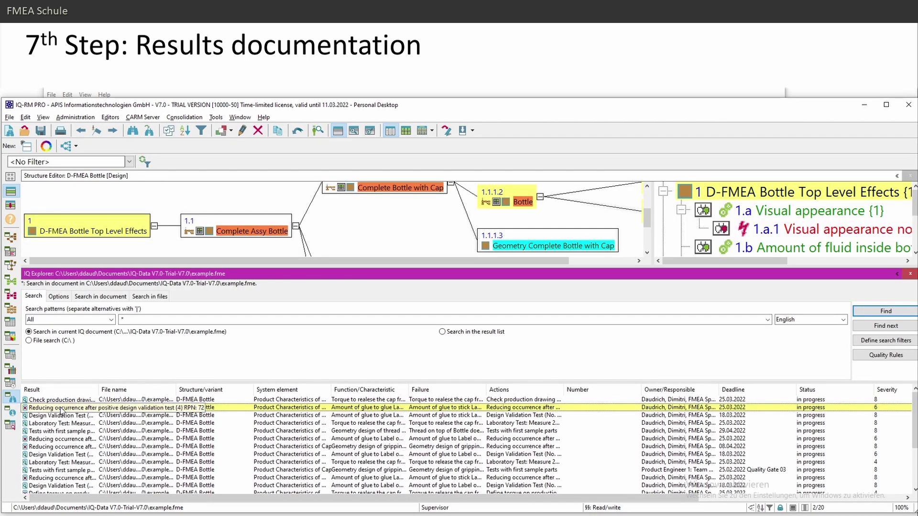
key(ctrl+shift+q)
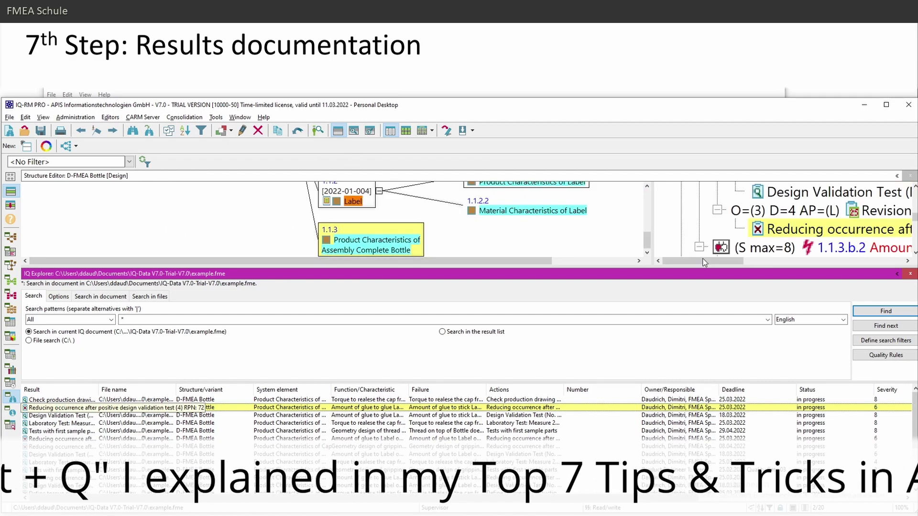
click(168, 432)
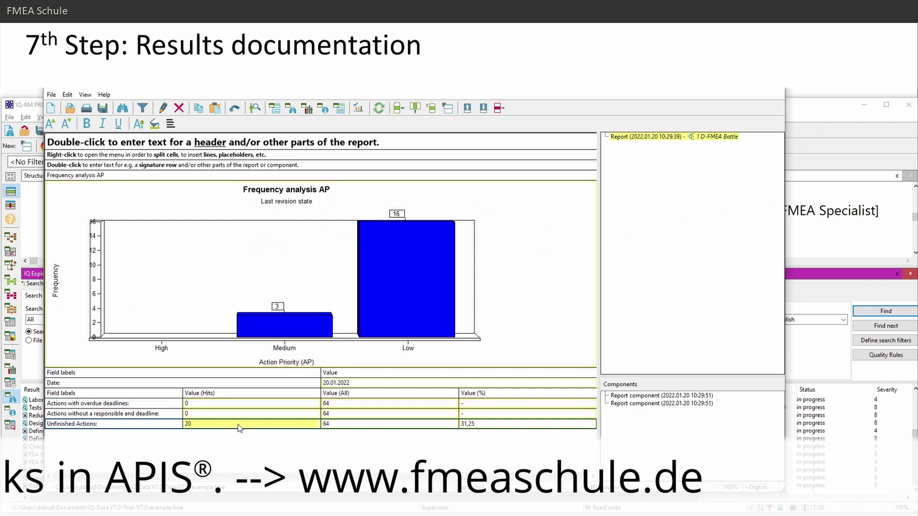
right_click(240, 424)
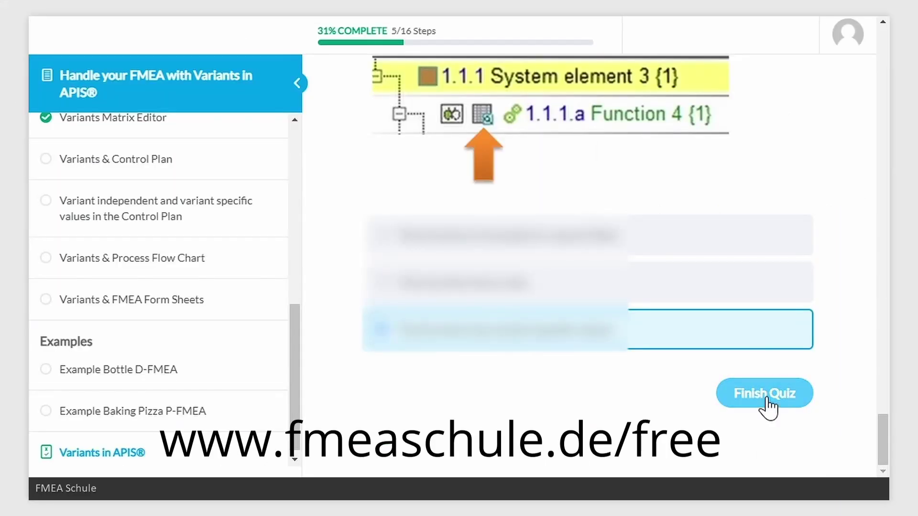
Finish the variants quiz, open its certificate, and start the free 'D-FMEA in APIS® IQ-FMEA® Tutorial' course
click(769, 403)
click(596, 285)
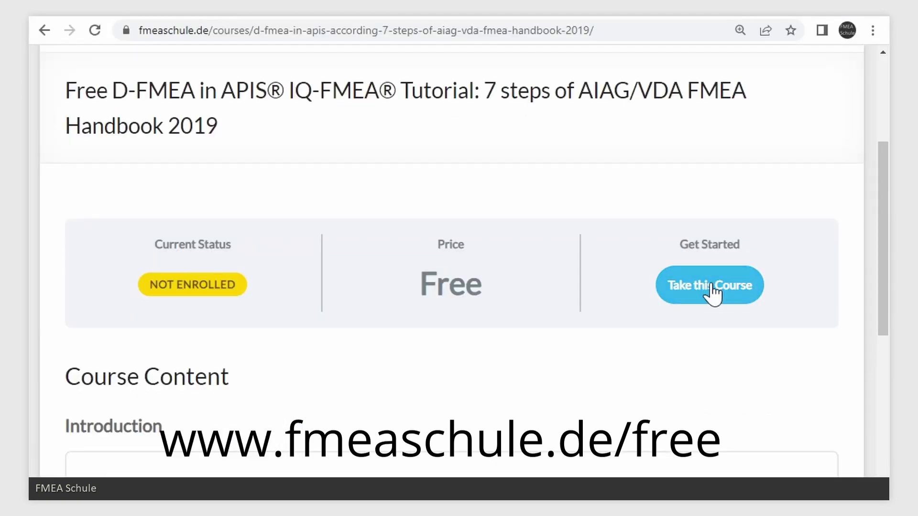
click(707, 289)
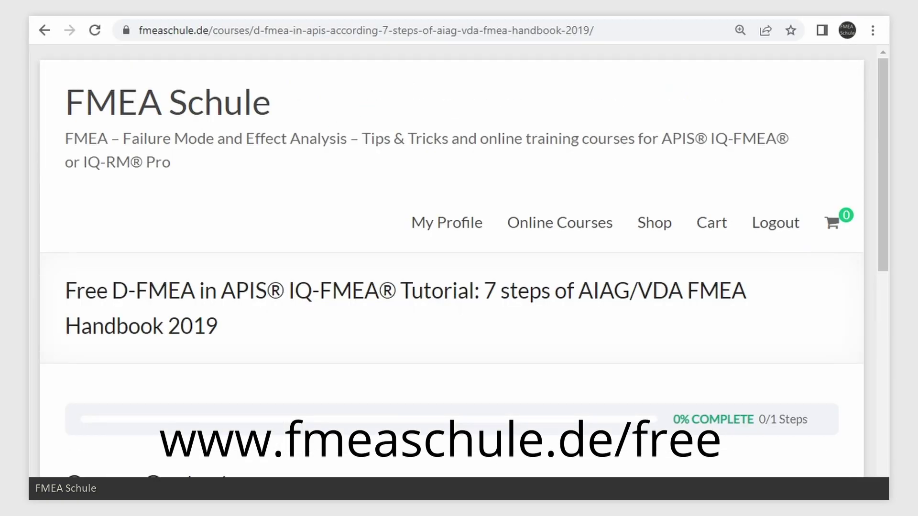